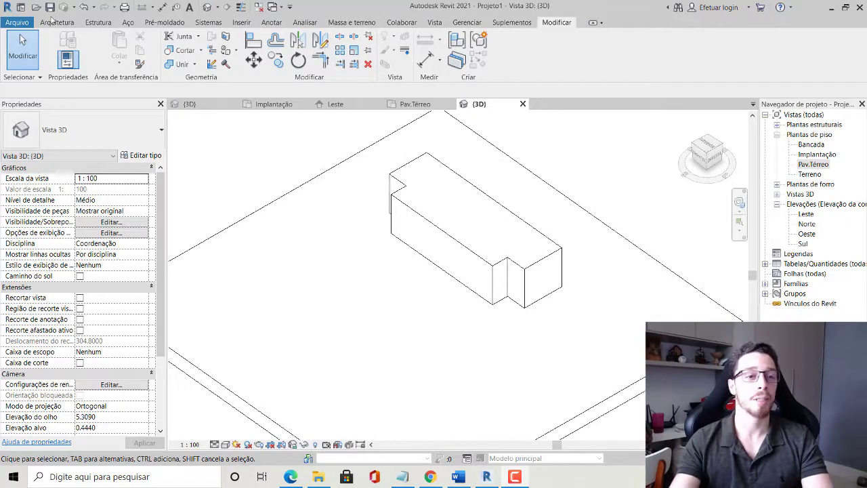
Zoom out the 3D view and select the in-place cabinet component 'Bancada COZ'.
scroll(303, 252, "down", 3)
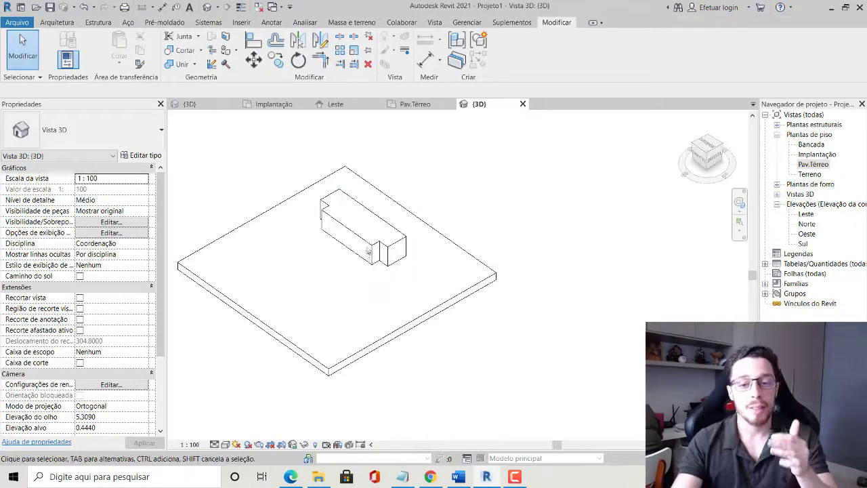
left_click(367, 243)
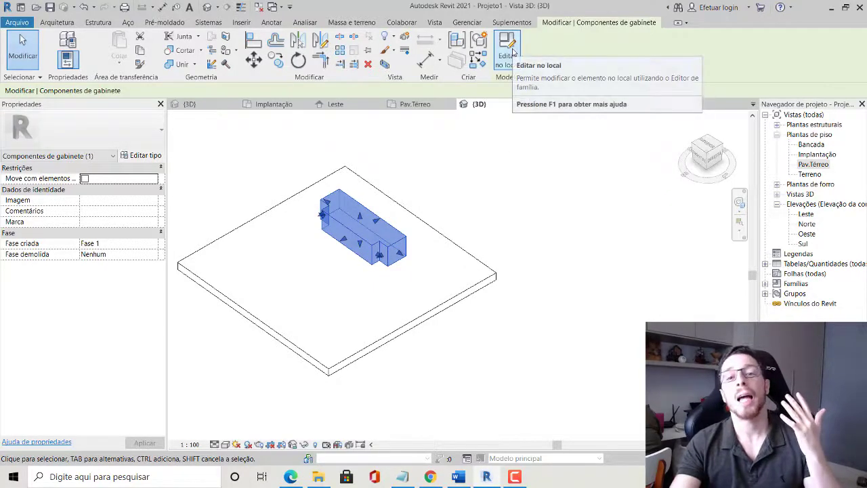
mouse_move(506, 51)
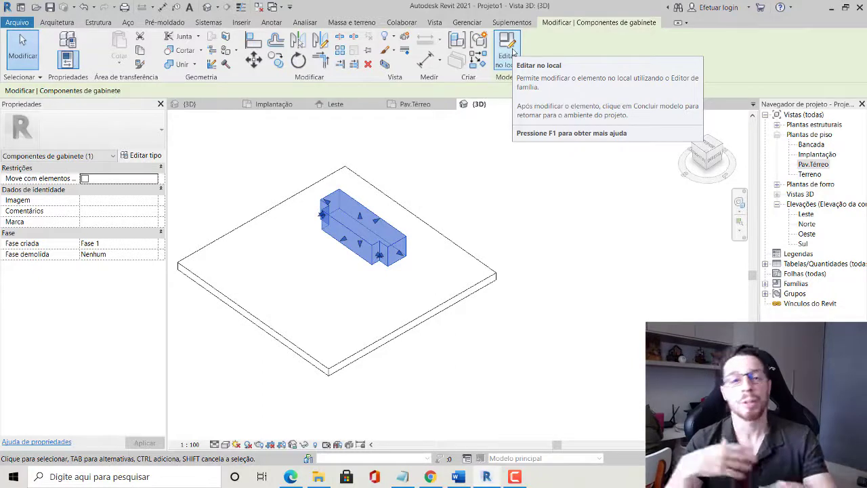
Open the Bancada COZ cabinet in the in-place editor and select its extrusion.
left_click(512, 52)
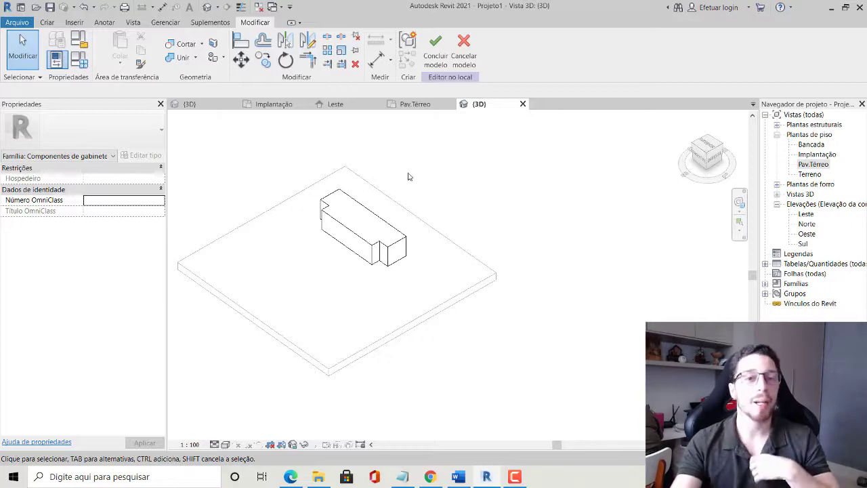
scroll(433, 190, "up", 1)
scroll(455, 201, "up", 1)
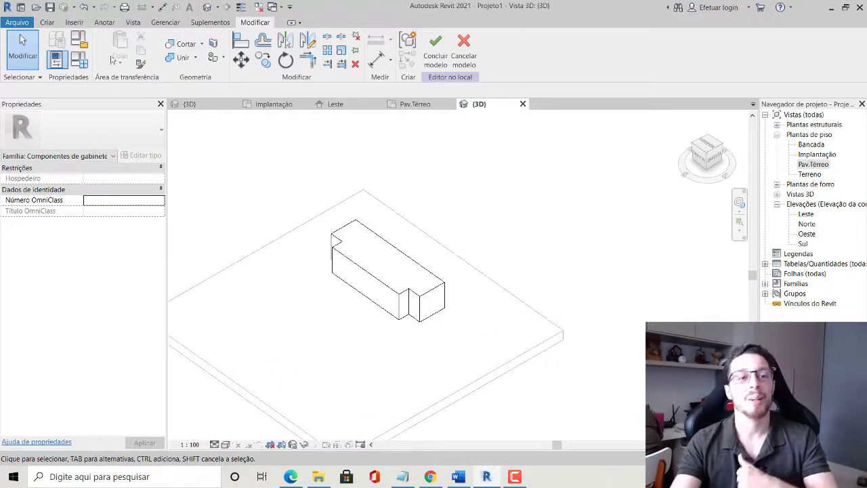
left_click(389, 286)
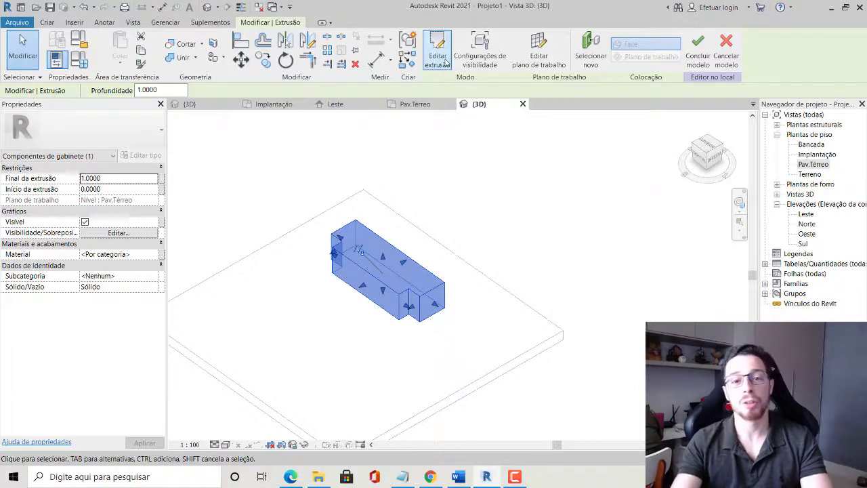
Edit the extrusion sketch on Pav.Térreo and delete its five lower notched lines.
left_click(446, 62)
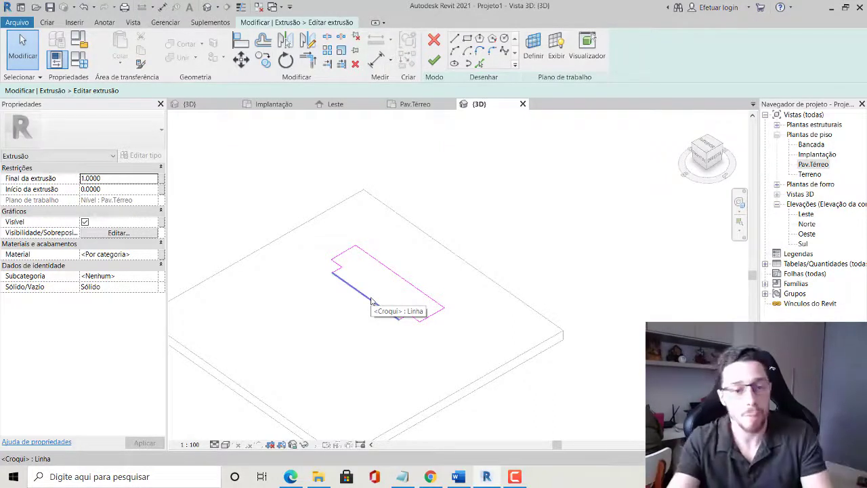
mouse_move(414, 104)
left_click(438, 107)
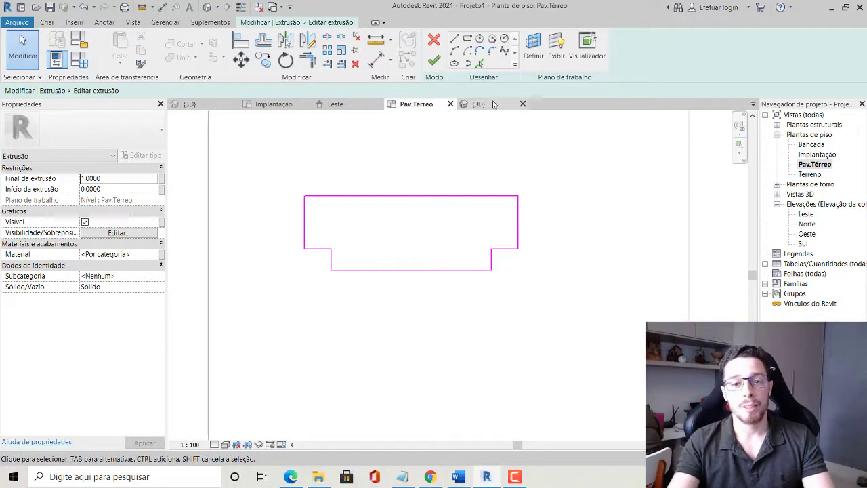
left_click(490, 109)
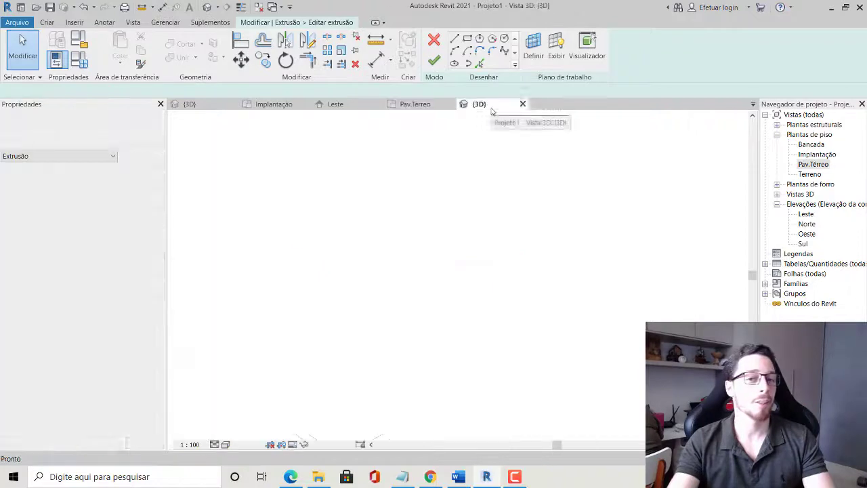
left_click(434, 105)
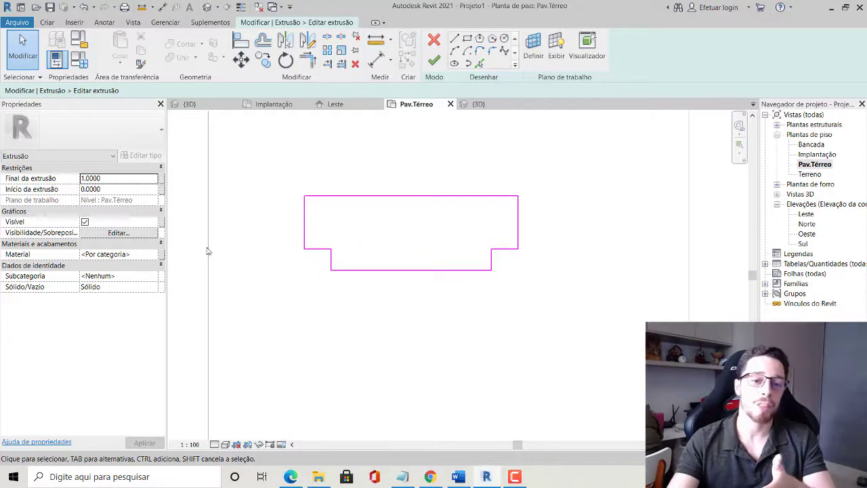
left_click_drag(194, 241, 522, 309)
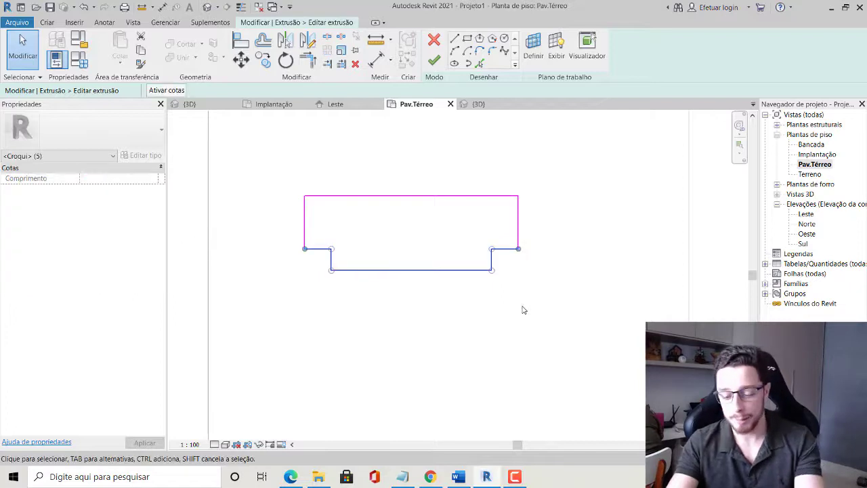
key("Delete")
Draw one straight bottom line to close the rectangle, finish the sketch, and check it in 3D.
left_click(455, 38)
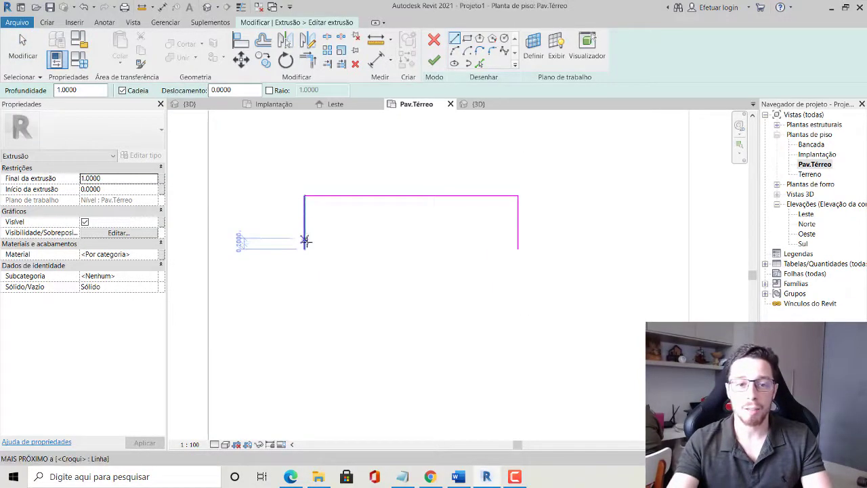
left_click(304, 248)
left_click(518, 249)
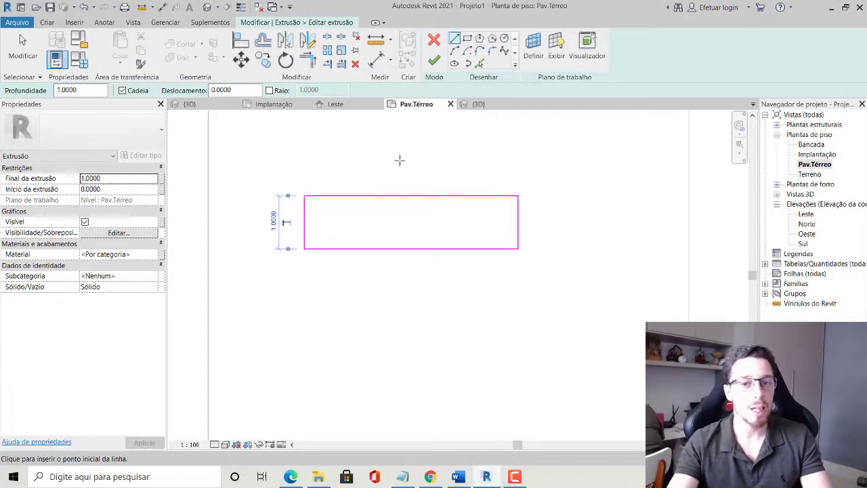
left_click(433, 60)
left_click(490, 104)
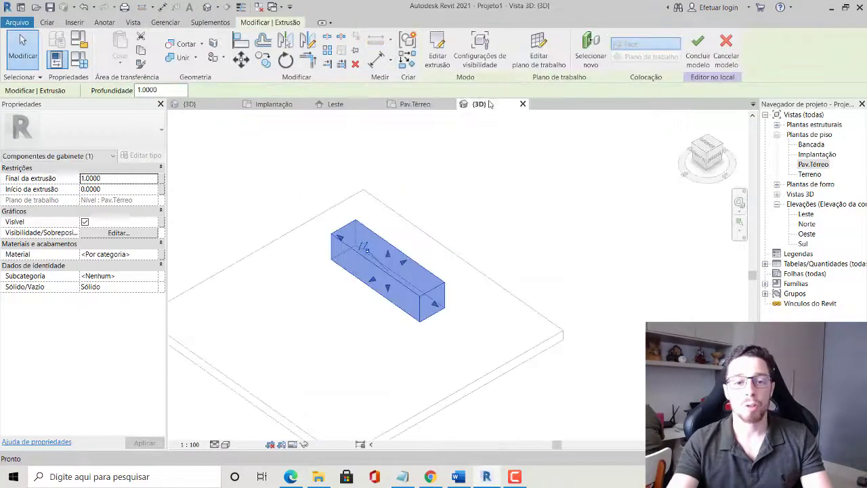
left_click(514, 171)
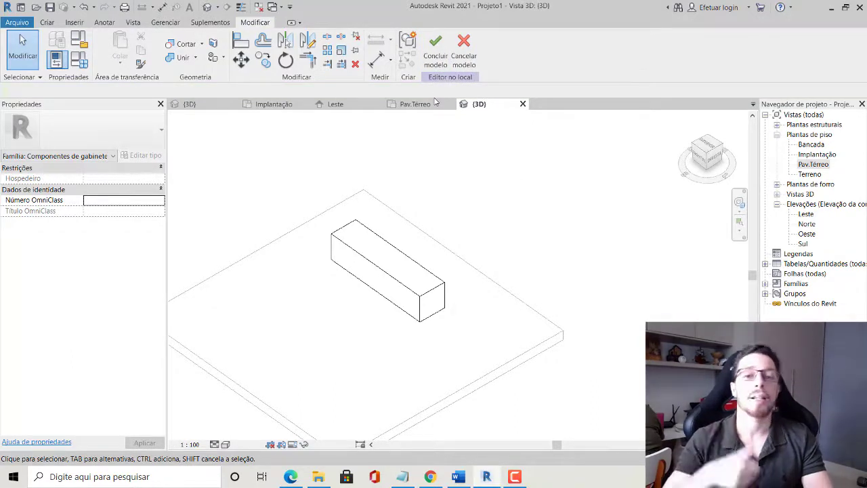
Return to the Pav.Térreo floor plan with the Criar form tools showing.
left_click(436, 103)
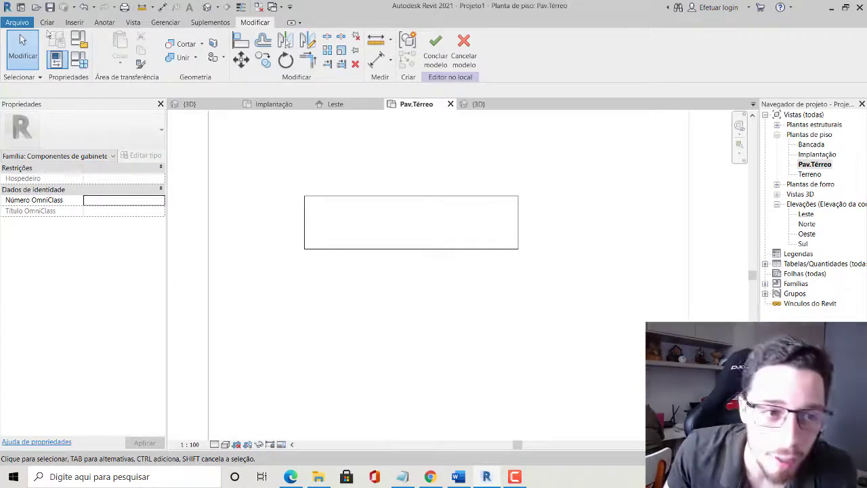
left_click(48, 22)
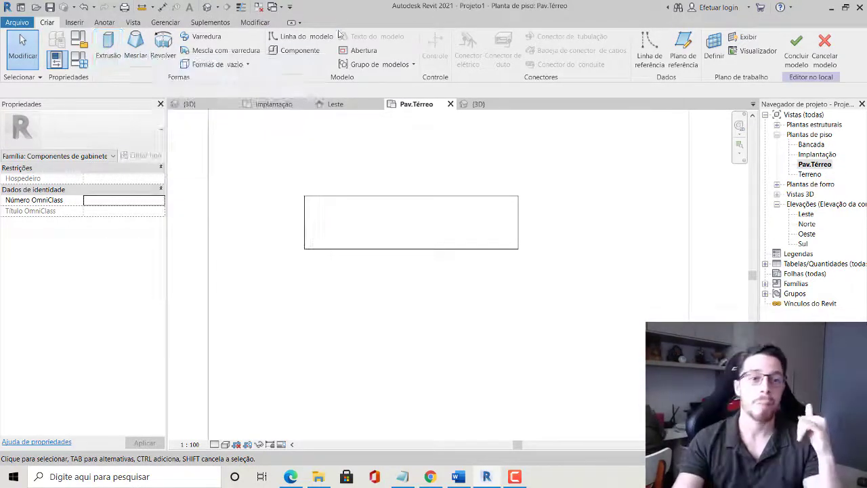
Start a void extrusion (Extrusão de vazio) with a depth of 0.2500.
left_click(248, 64)
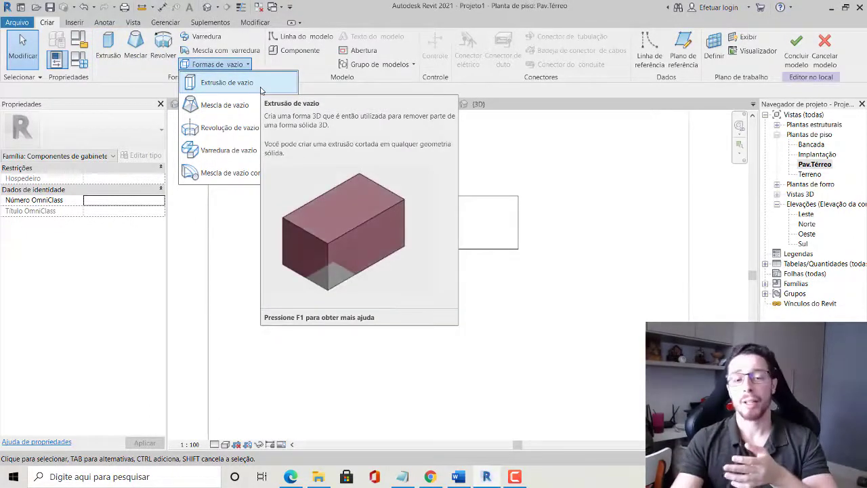
left_click(261, 88)
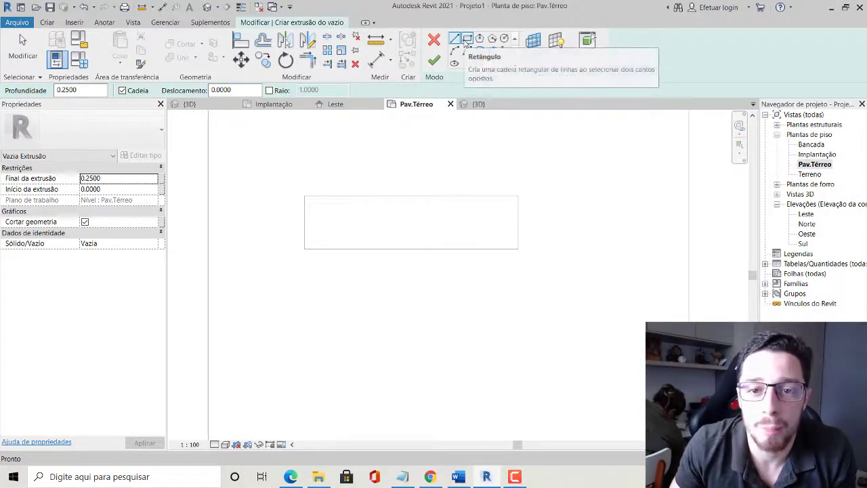
Sketch a 3.9000 × 0.9000 void rectangle over the cabinet outline.
left_click(467, 39)
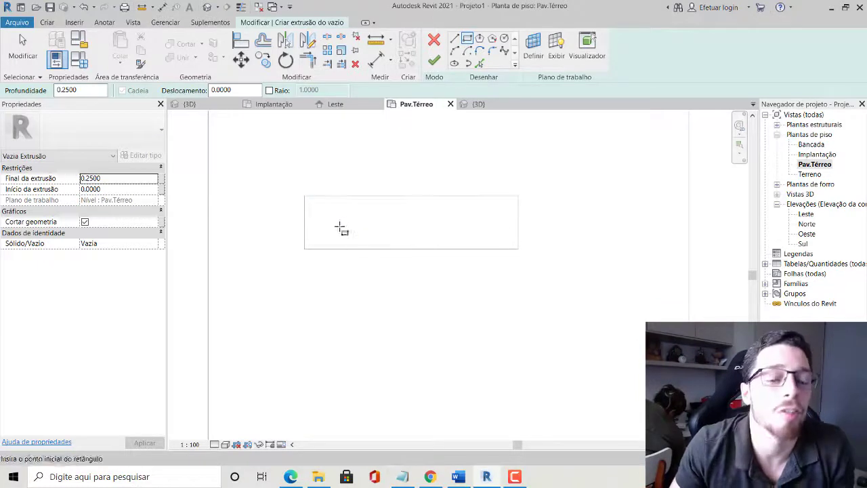
scroll(378, 251, "up", 1)
scroll(377, 251, "up", 1)
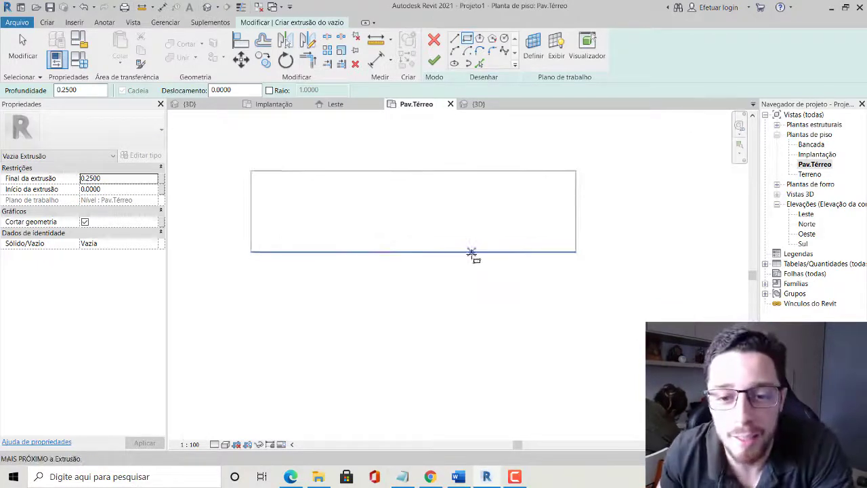
scroll(269, 194, "up", 2)
scroll(276, 179, "up", 2)
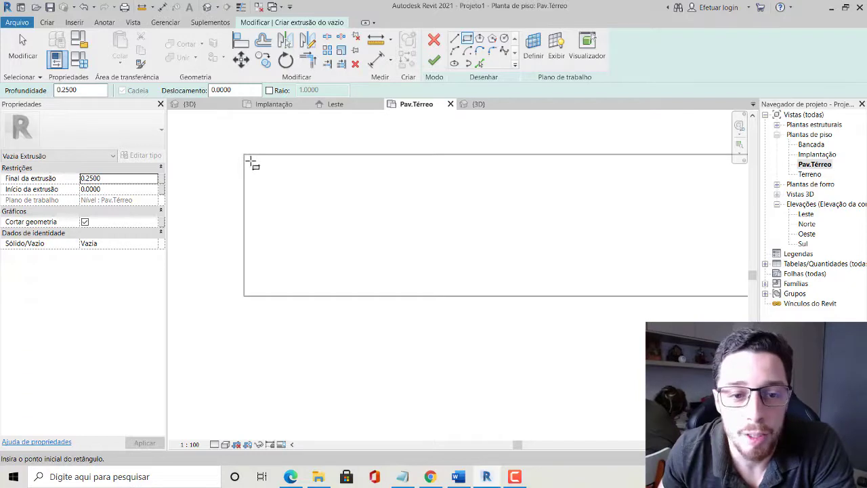
left_click(251, 163)
scroll(318, 197, "down", 1)
scroll(332, 202, "down", 1)
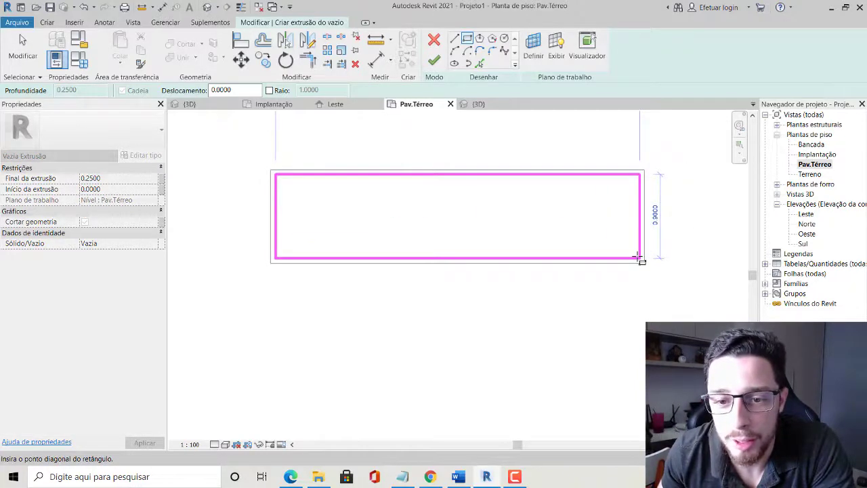
left_click(638, 257)
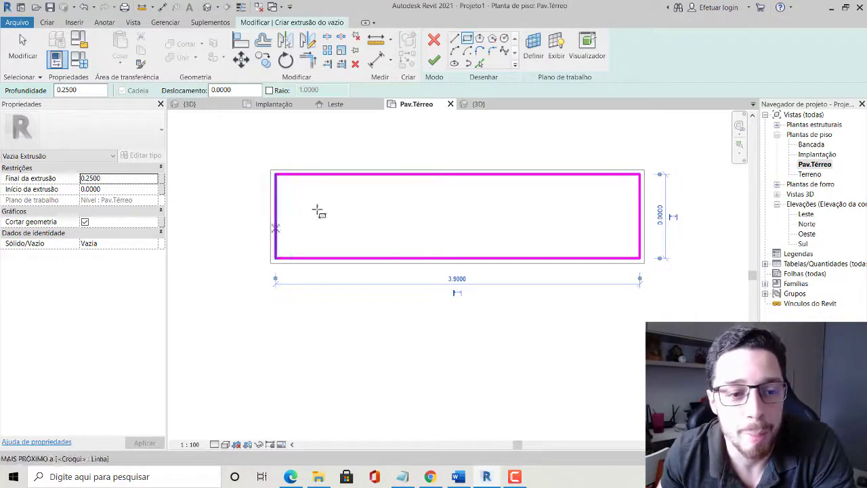
key("Escape")
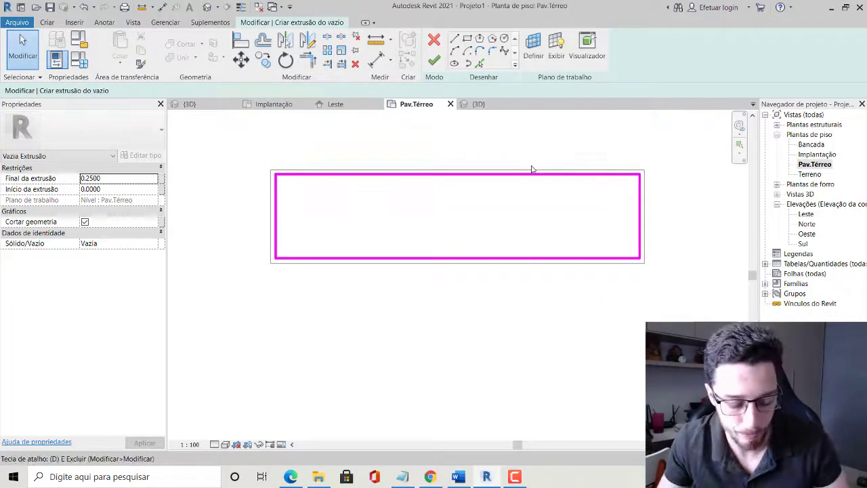
Add 0.05 aligned dimensions on the void's left and right sides.
key("d")
key("i")
left_click(641, 210)
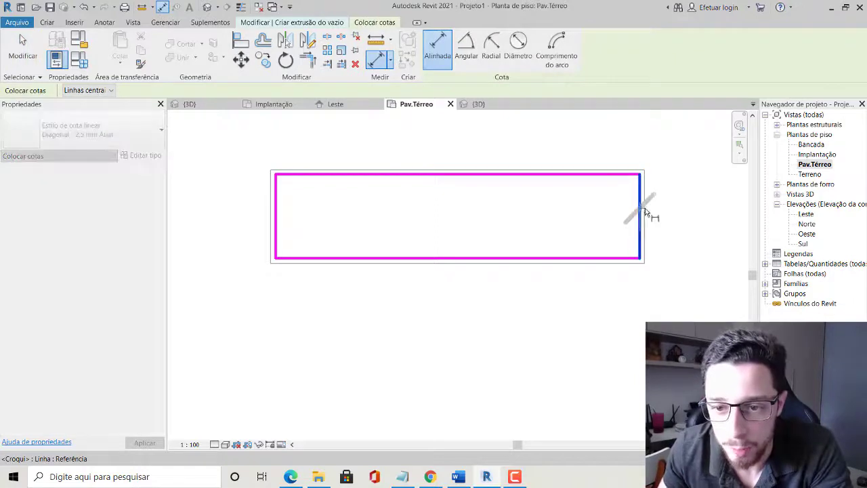
left_click(649, 142)
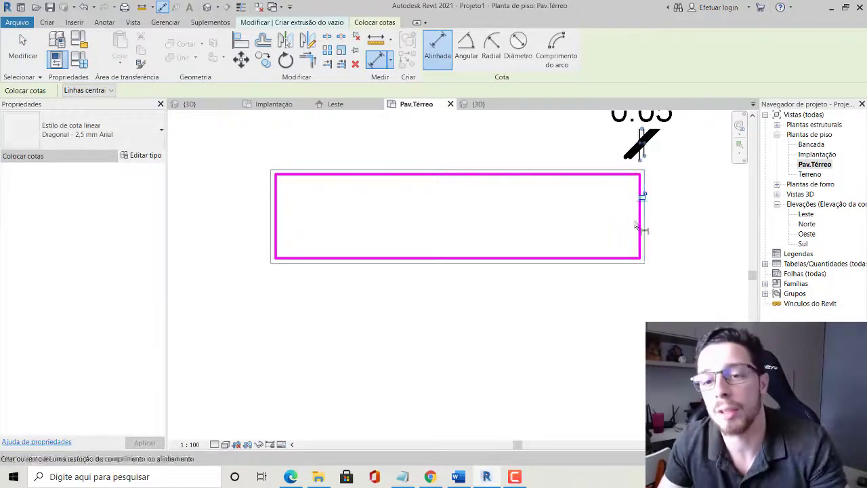
left_click(276, 212)
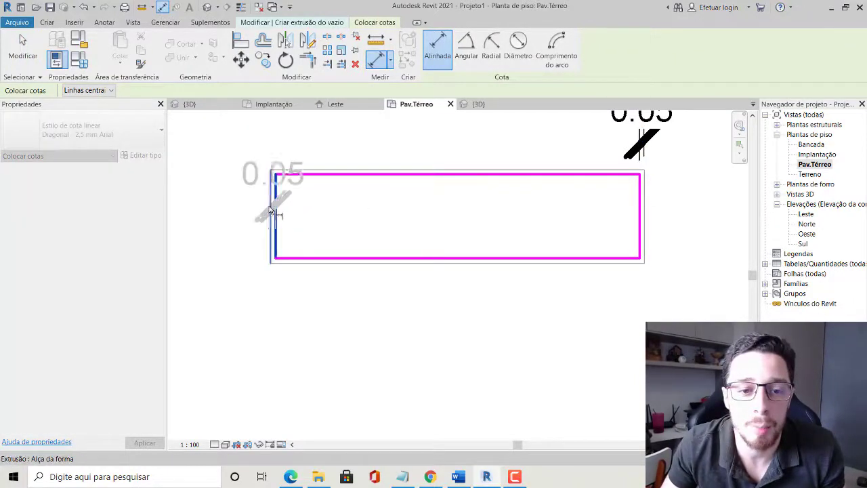
left_click(273, 141)
scroll(359, 191, "down", 1)
key("Escape")
key("Escape")
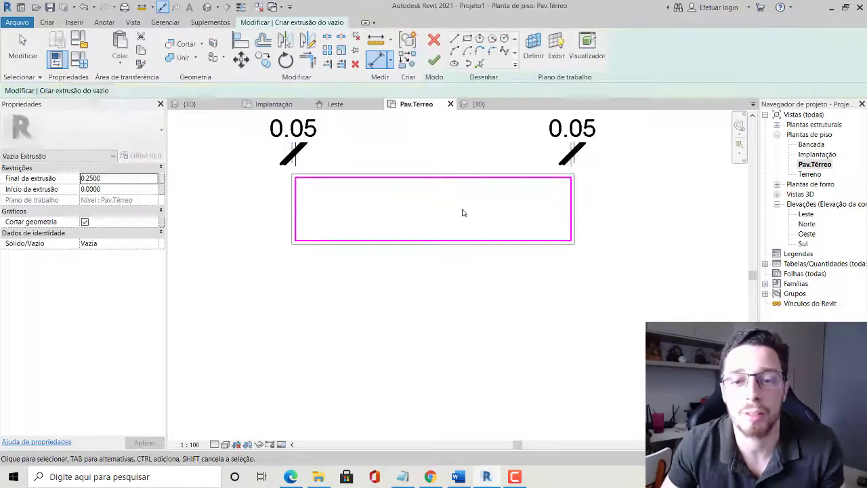
scroll(477, 226, "down", 1)
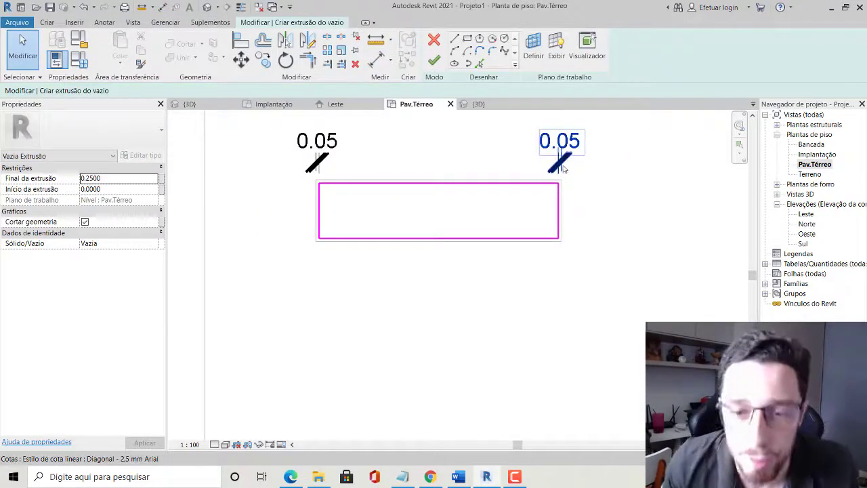
Delete both 0.05 dimensions, leaving the closed void rectangle unselected.
left_click(560, 166)
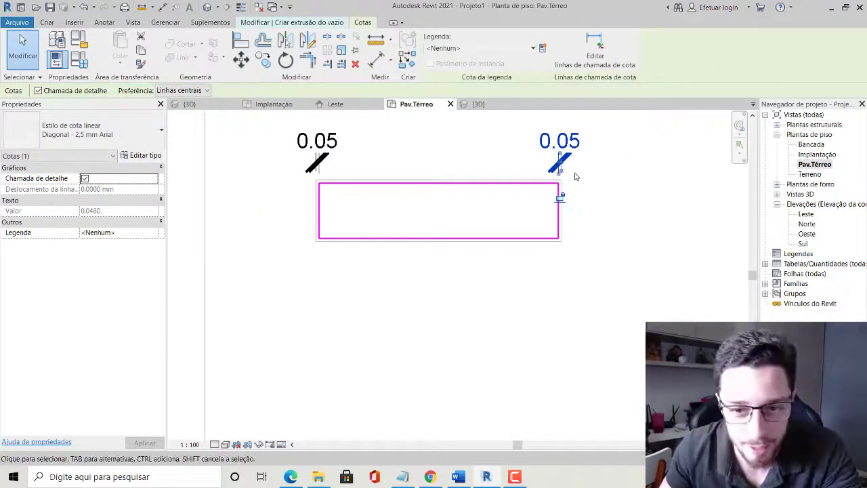
key("Delete")
left_click(311, 157)
key("Delete")
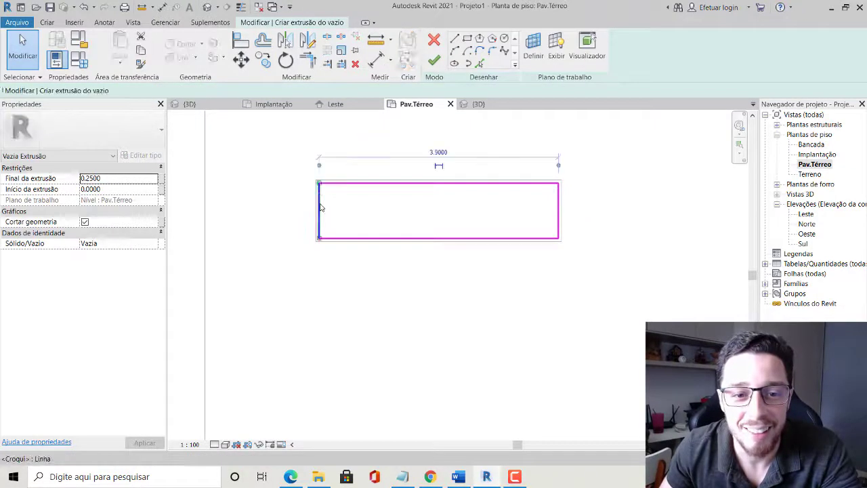
left_click(319, 203)
left_click(618, 250)
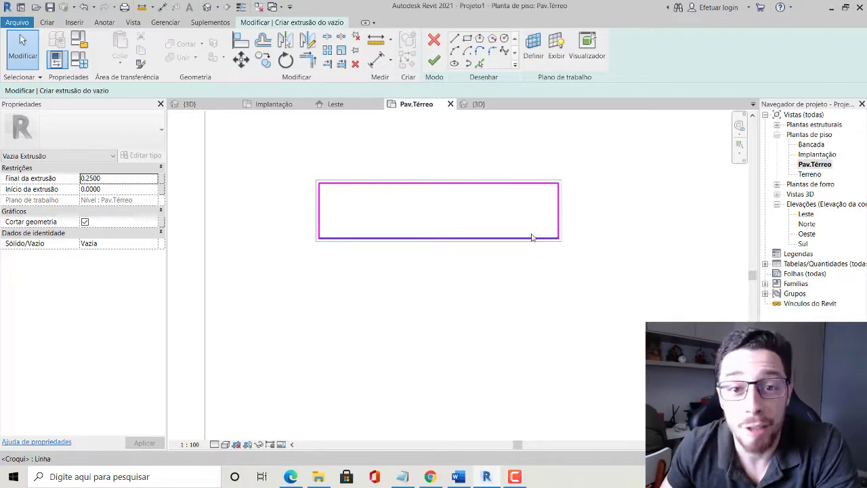
Finish the void sketch and frame the cabinet box on the slab in 3D.
left_click(438, 62)
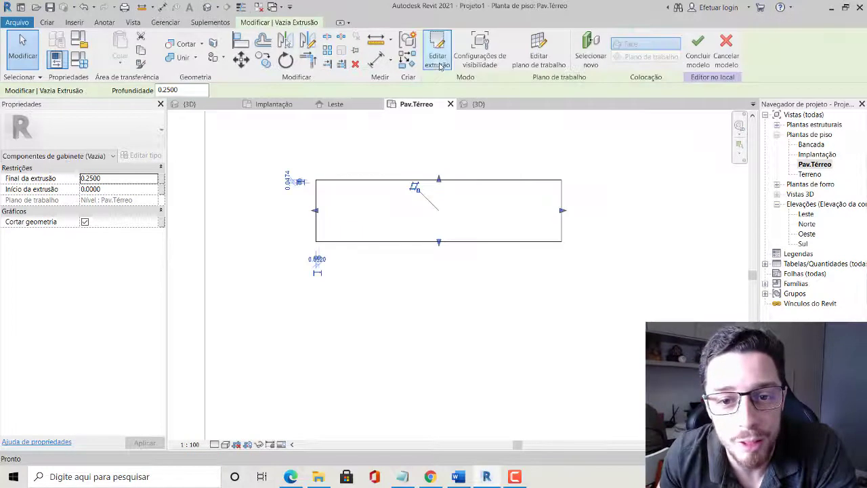
left_click(493, 118)
left_click(479, 104)
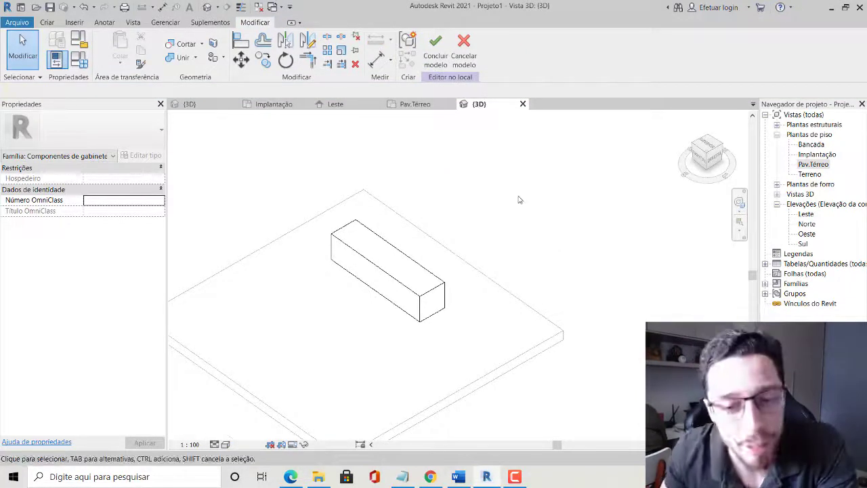
scroll(519, 200, "up", 1)
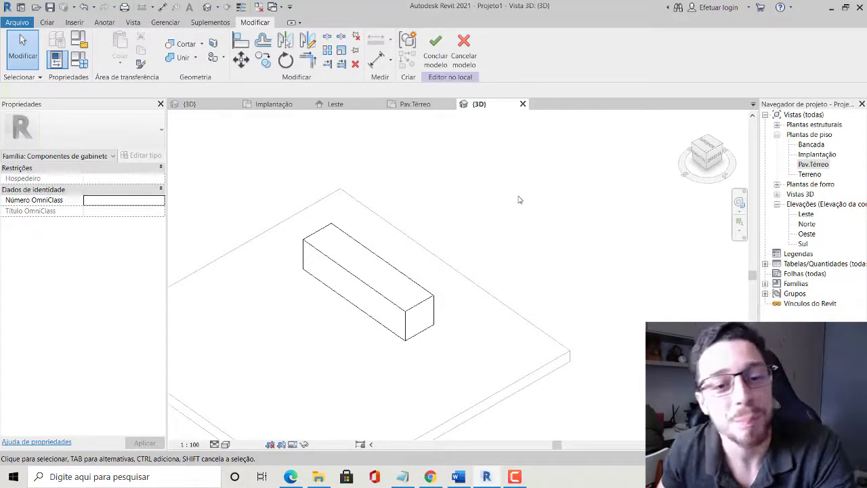
scroll(325, 289, "up", 2)
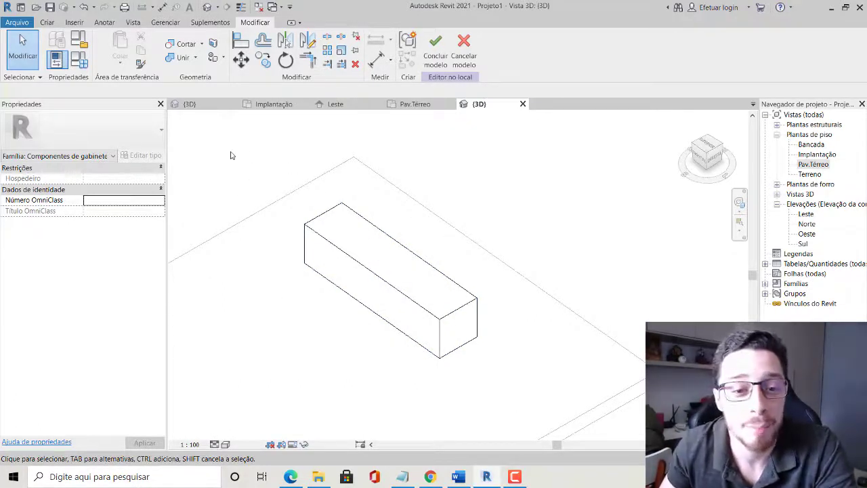
scroll(257, 179, "down", 3)
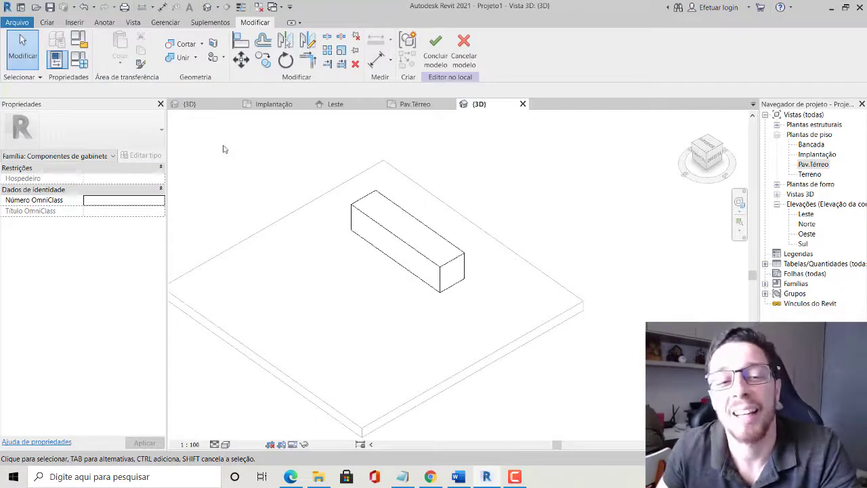
Window-select the box and filter out Componentes de gabinete, keeping only the void extrusion.
mouse_move(266, 181)
left_mouse_down()
mouse_move(588, 365)
mouse_move(619, 332)
left_mouse_up()
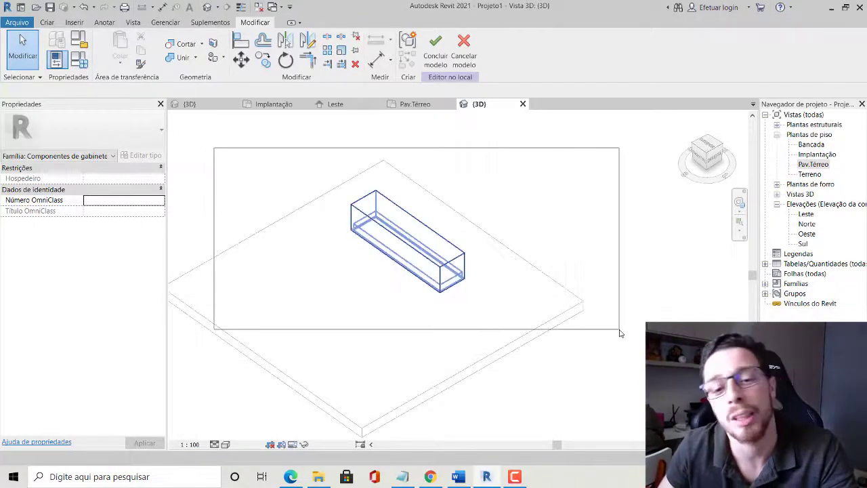
mouse_move(613, 201)
left_mouse_down()
mouse_move(470, 321)
mouse_move(413, 342)
left_mouse_up()
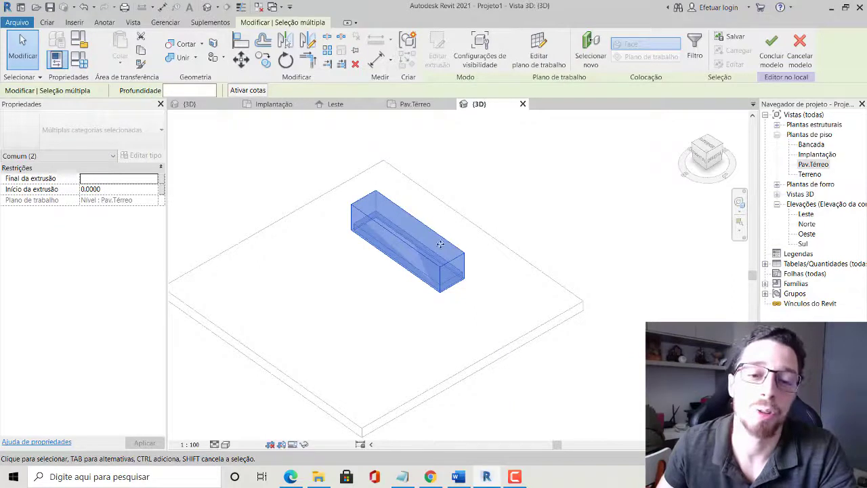
scroll(373, 257, "up", 2)
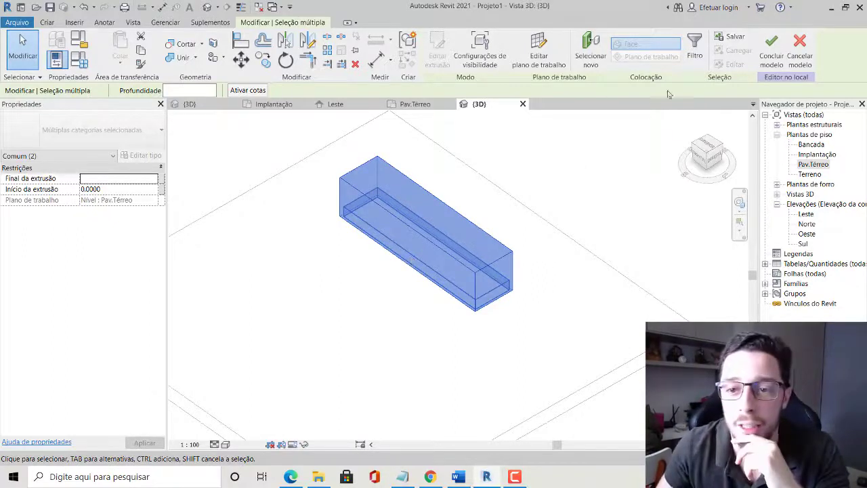
left_click(705, 52)
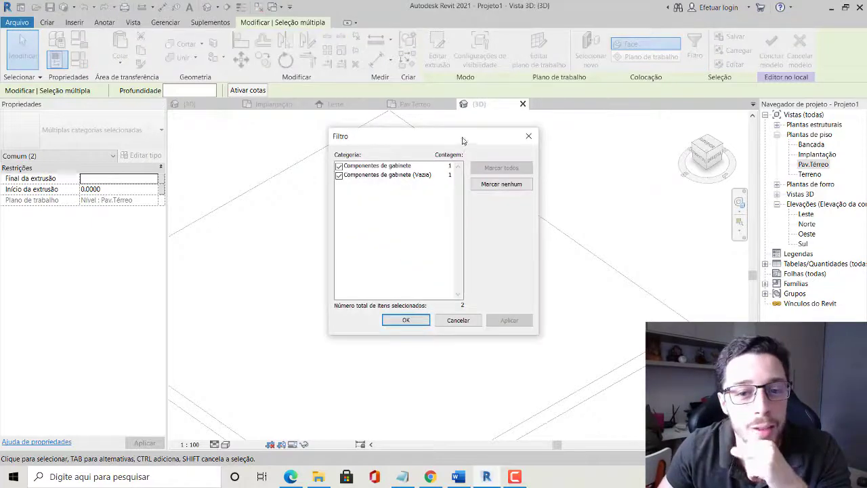
left_click_drag(462, 140, 640, 113)
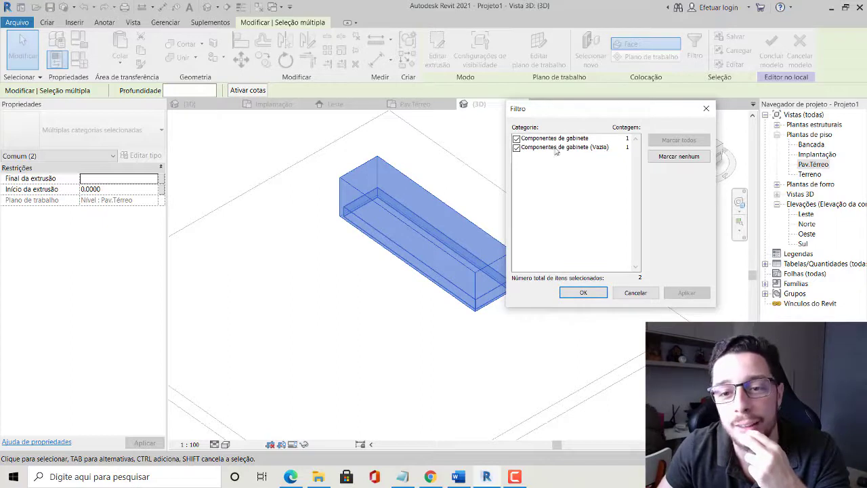
left_click(516, 139)
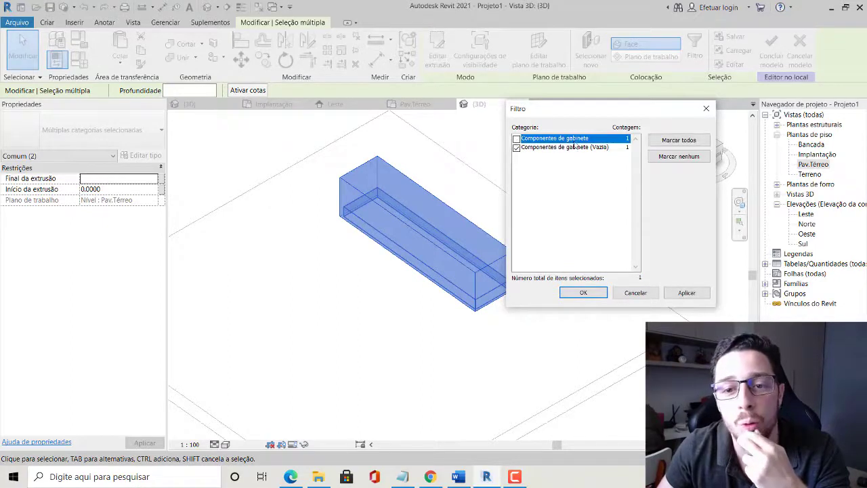
left_click(583, 293)
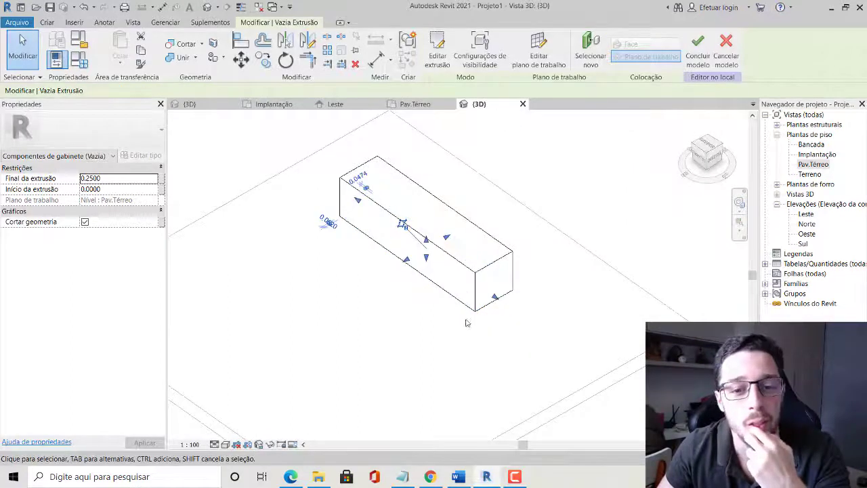
Raise the void's top and enter 1 as its extrusion end in Properties.
left_click_drag(428, 241, 433, 175)
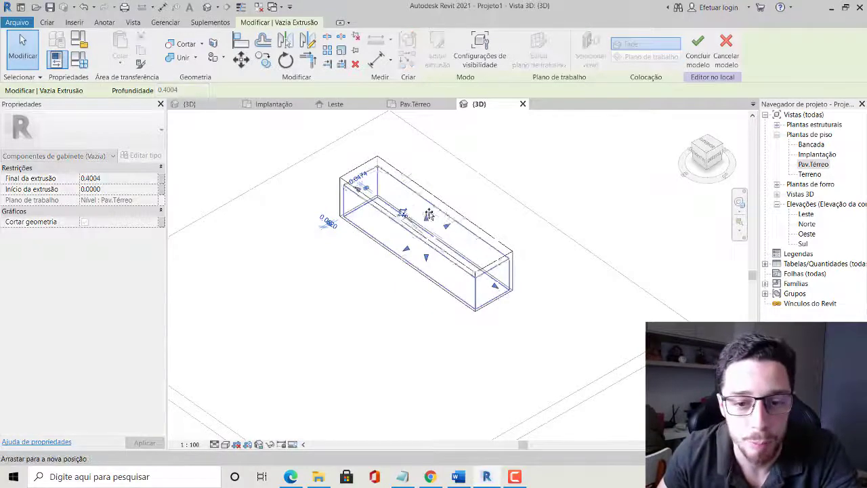
left_click(574, 214)
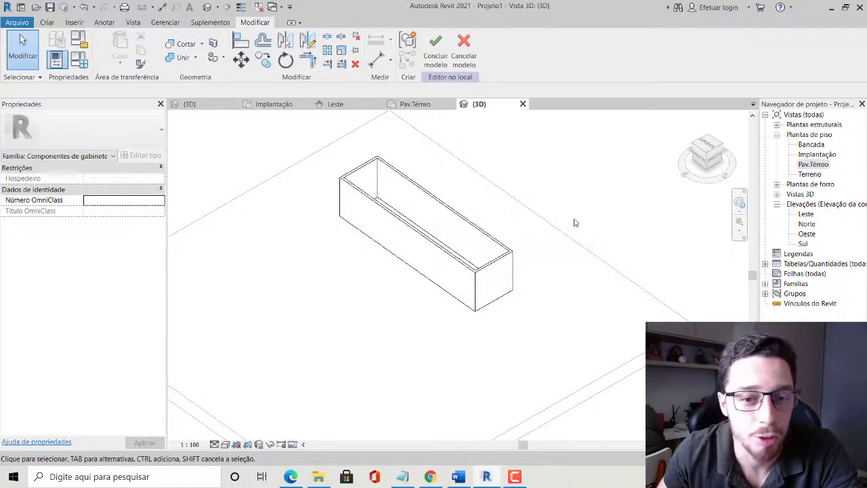
left_click(436, 239)
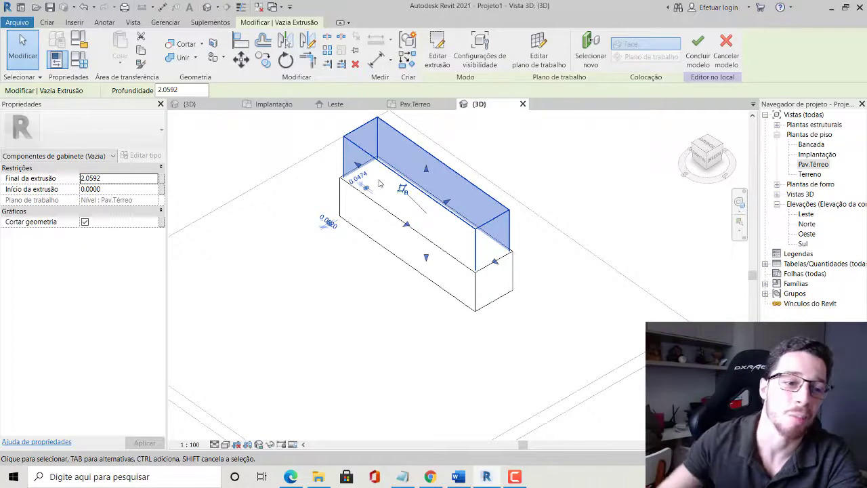
left_click(108, 180)
double_click(109, 180)
type("1")
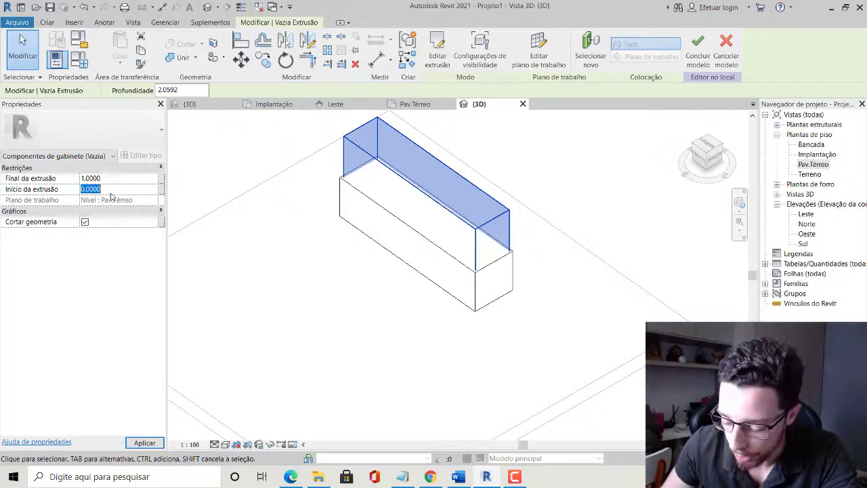
type("0.5000")
Apply the end value, then set the void's extrusion start to 0.2 and finally 0.8.
left_click(409, 337)
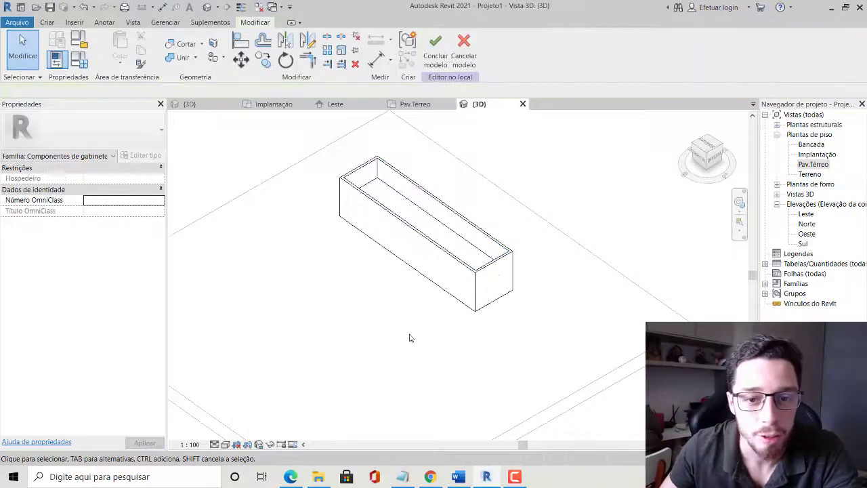
left_click(422, 217)
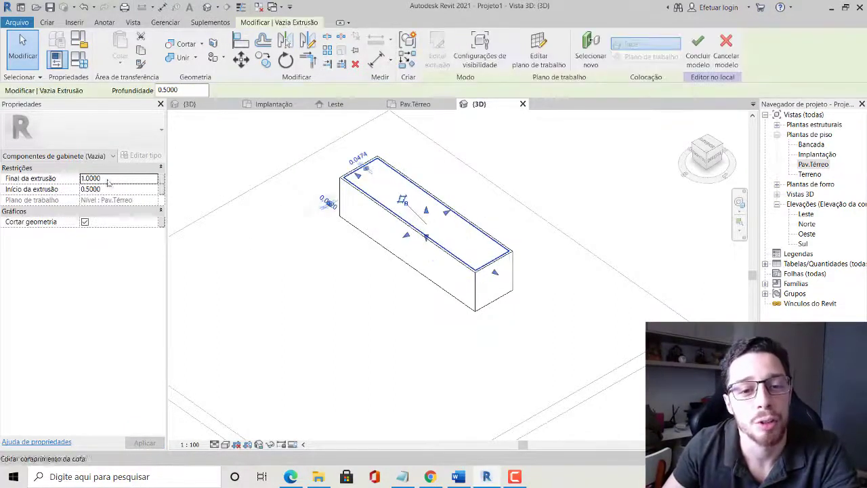
left_click(106, 192)
type("2")
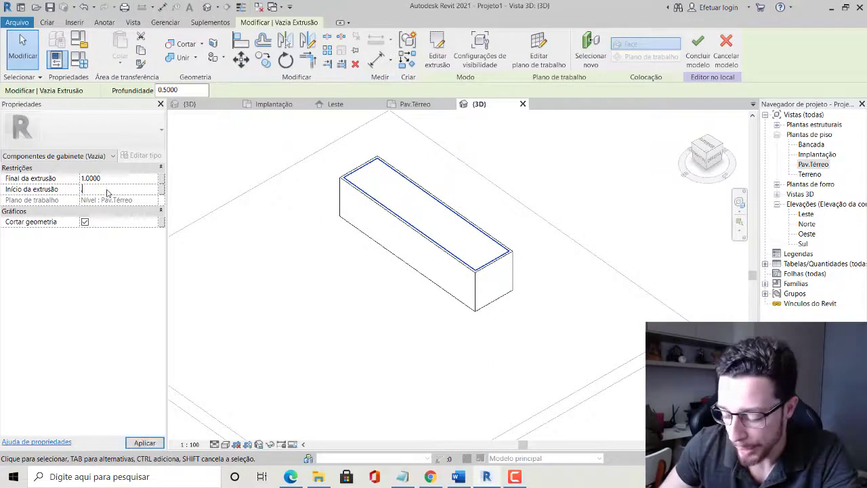
left_click(203, 401)
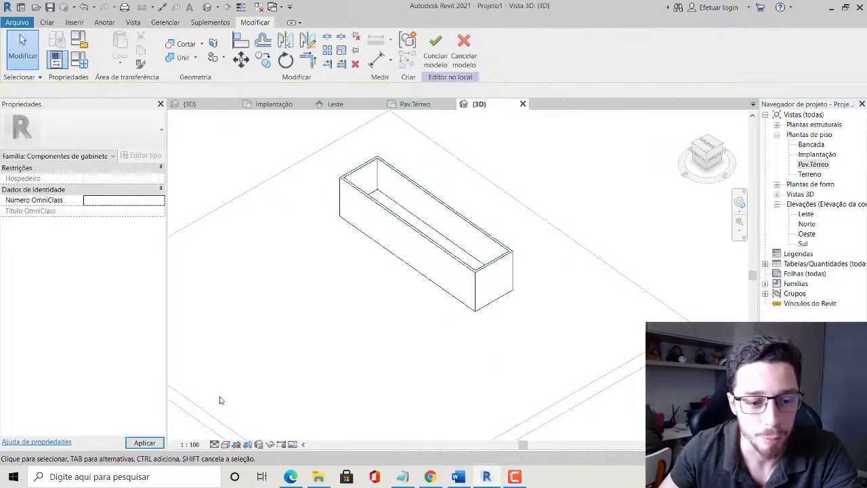
left_click(399, 227)
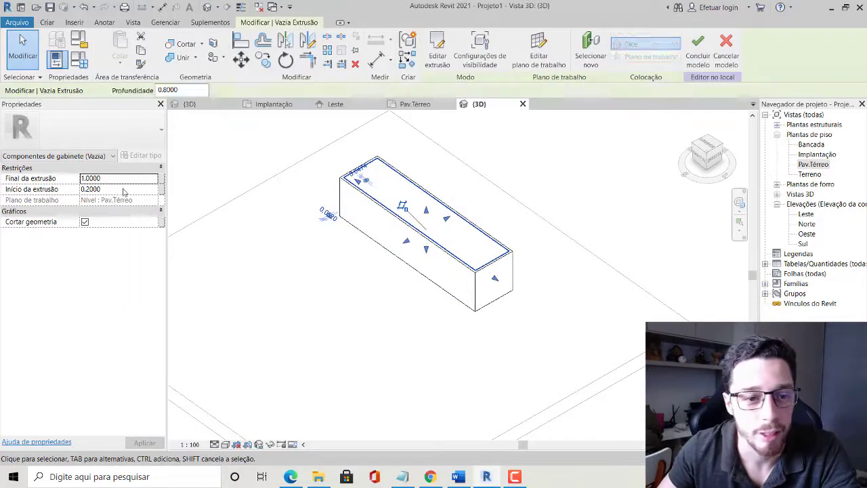
left_click(114, 190)
type("0.8000")
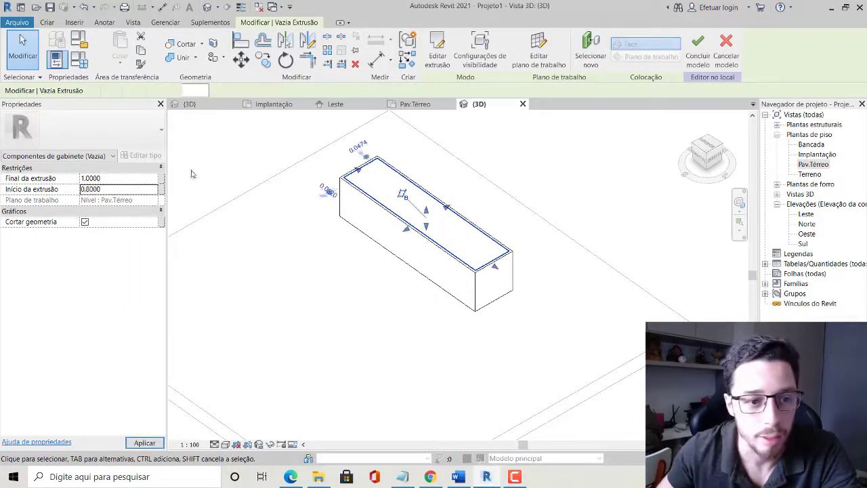
left_click(193, 214)
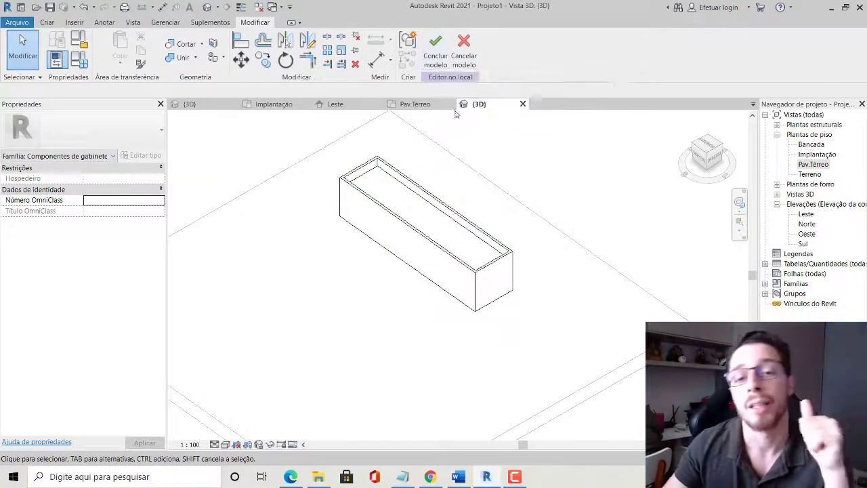
mouse_move(414, 104)
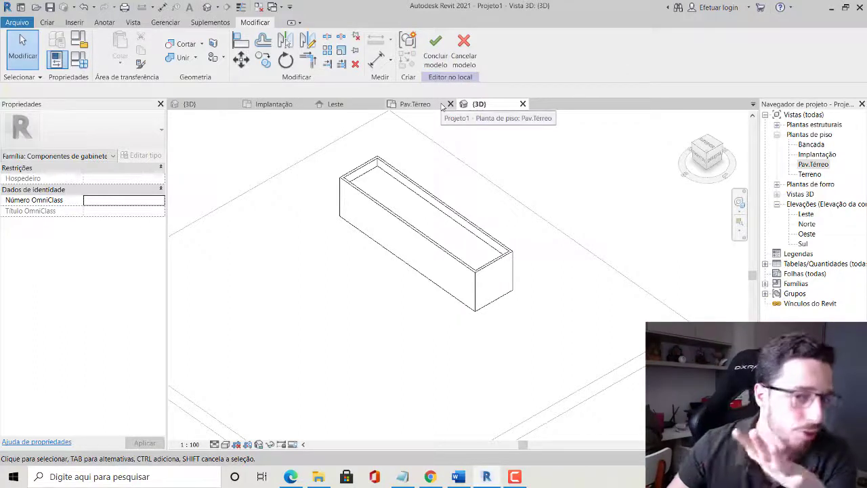
Switch to the Pav.Térreo floor plan and select the cabinet's void extrusion outline.
left_click(435, 107)
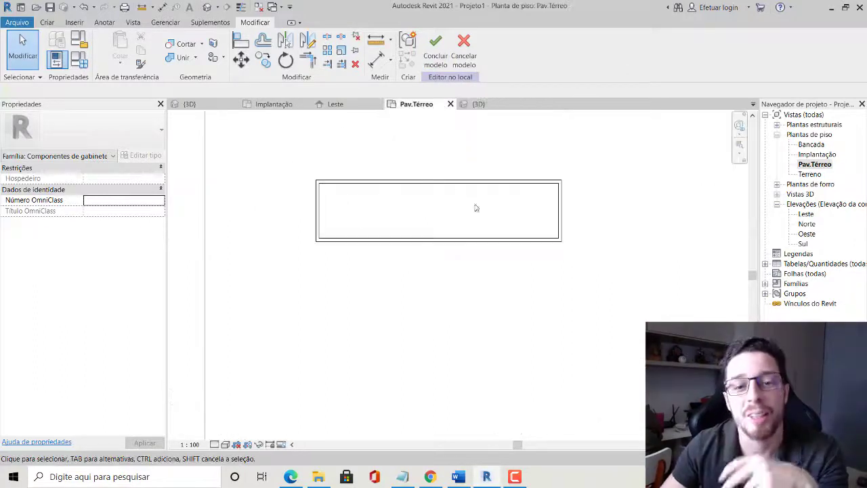
left_click(491, 238)
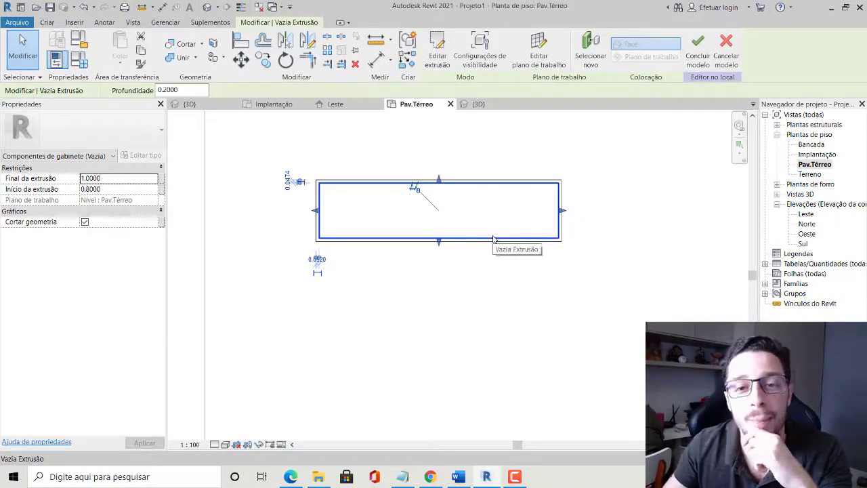